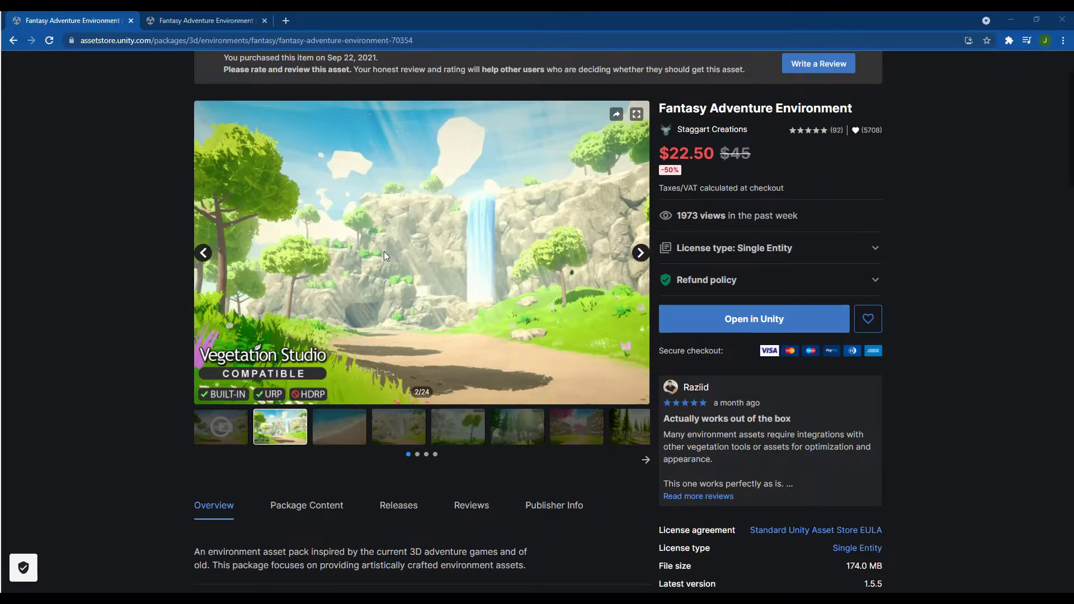
Step: Browse the beach, demo scene, forest and pink-tree gallery screenshots, then scroll down to Features and Contents
{"action": "scroll", "coordinate": [388, 249], "scroll_direction": "up", "scroll_amount": 4}
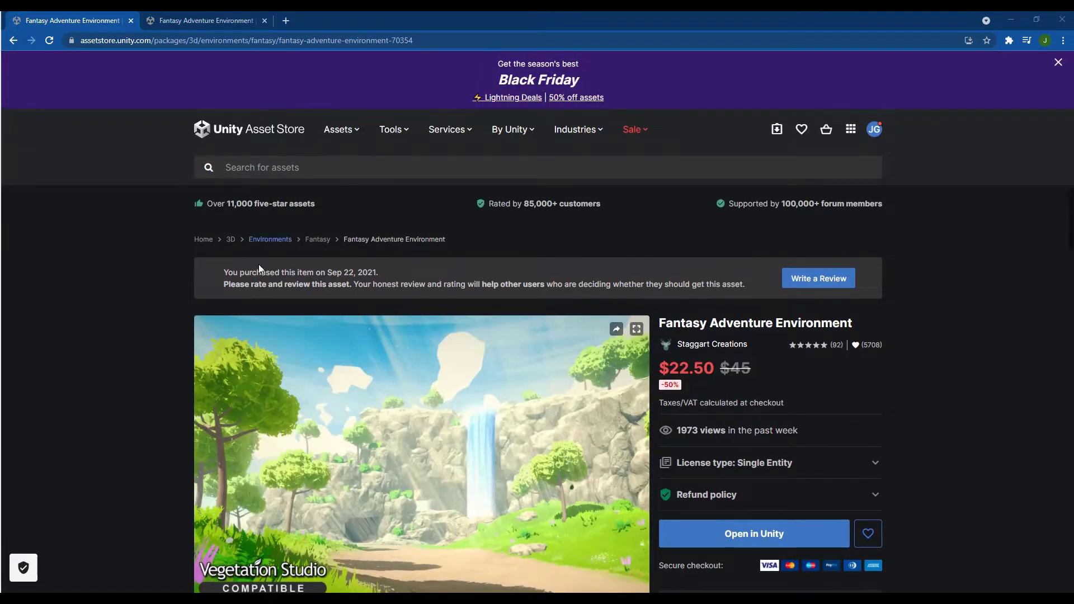
{"action": "scroll", "coordinate": [269, 280], "scroll_direction": "down", "scroll_amount": 1}
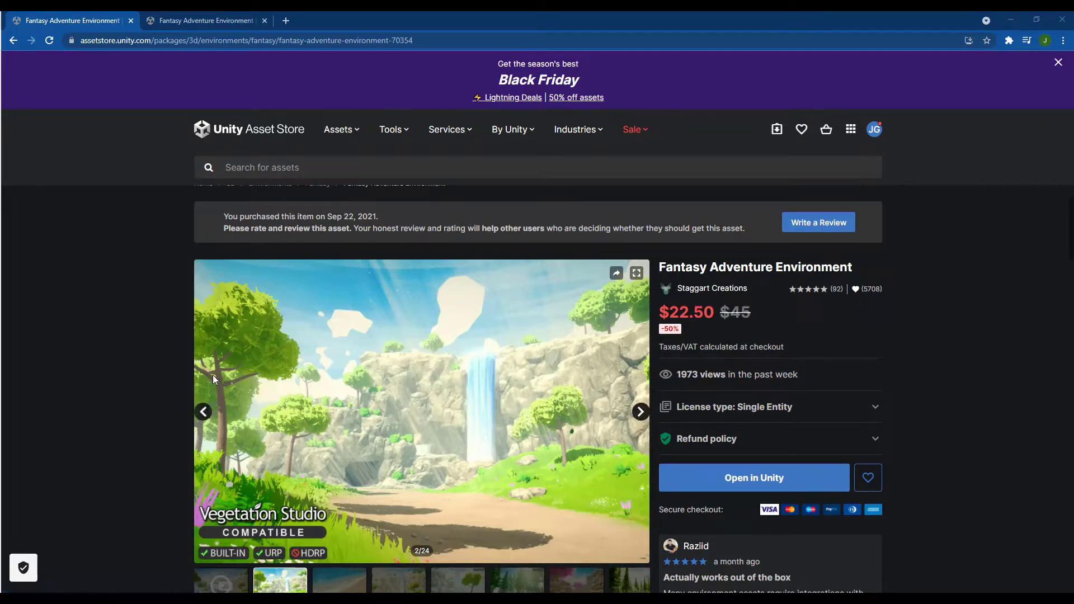
{"action": "scroll", "coordinate": [149, 358], "scroll_direction": "down", "scroll_amount": 3}
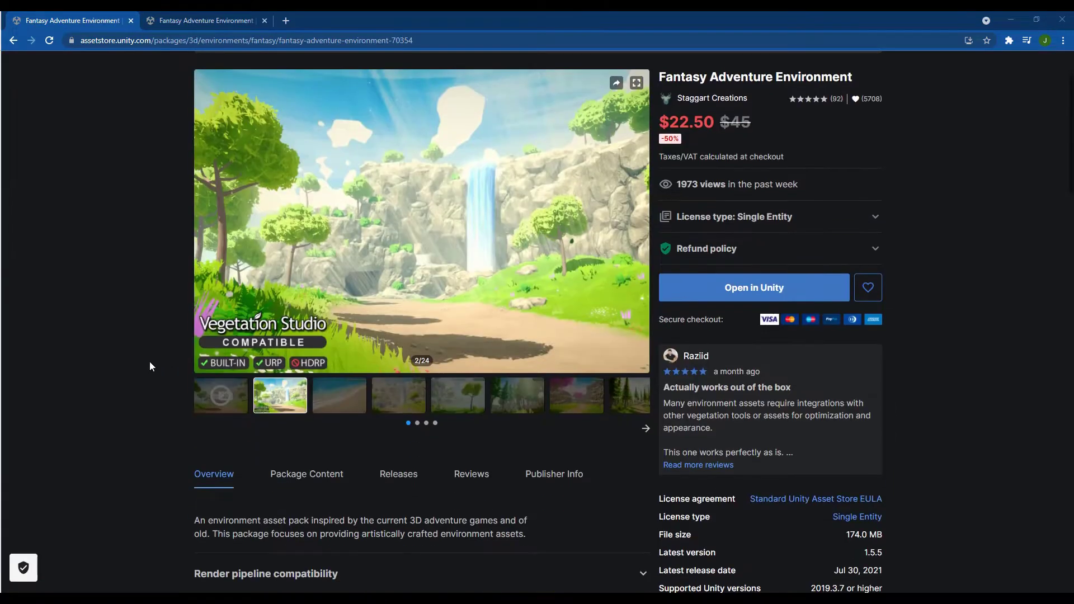
{"action": "left_click", "coordinate": [339, 407]}
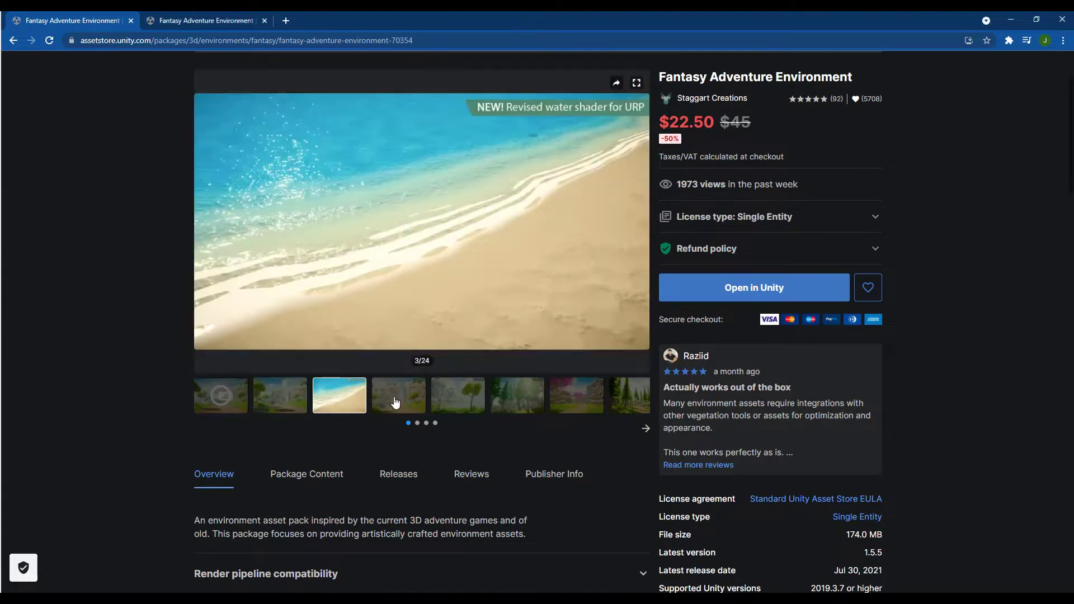
{"action": "left_click", "coordinate": [405, 399]}
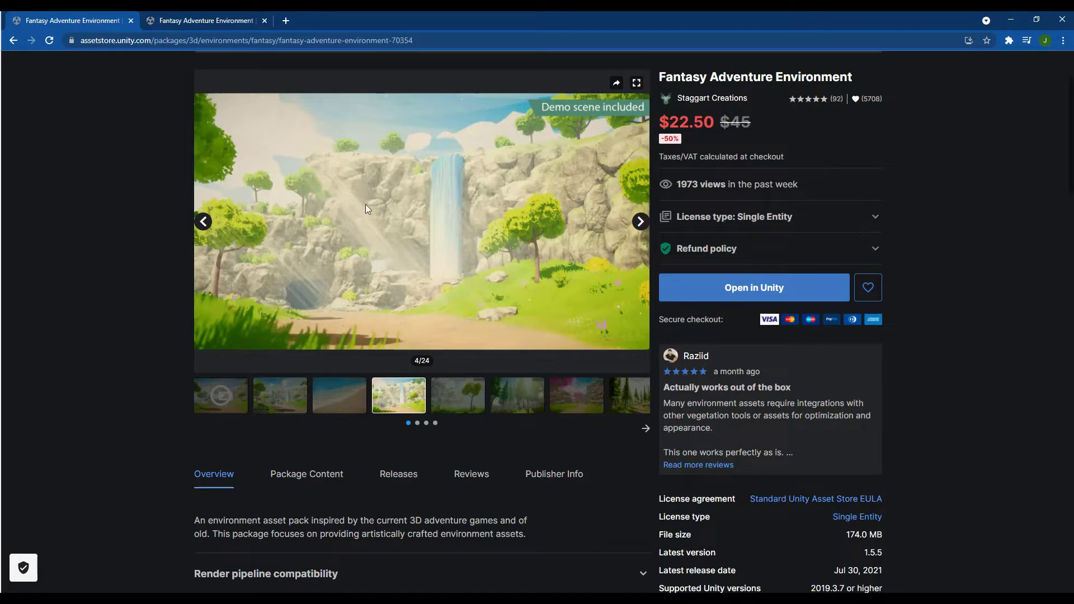
{"action": "left_click", "coordinate": [508, 395]}
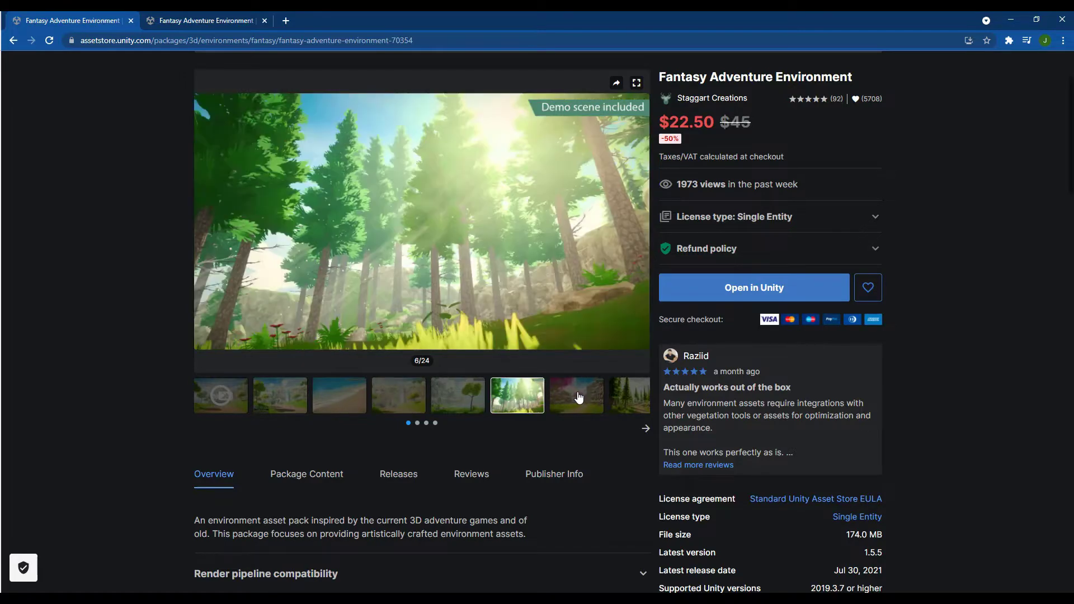
{"action": "left_click", "coordinate": [579, 398]}
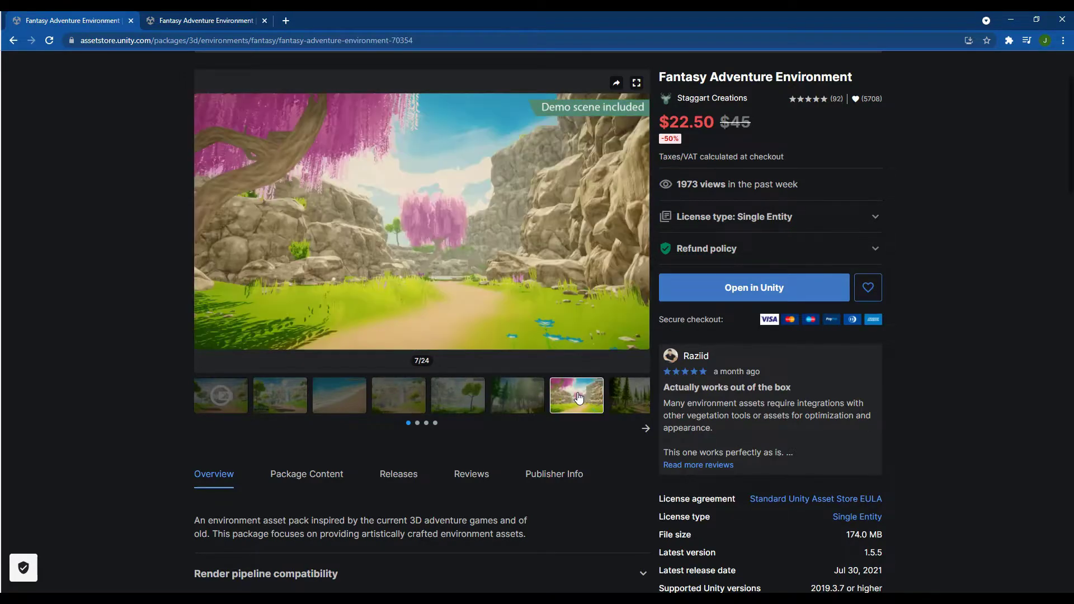
{"action": "scroll", "coordinate": [189, 261], "scroll_direction": "down", "scroll_amount": 6}
{"action": "scroll", "coordinate": [296, 301], "scroll_direction": "down", "scroll_amount": 4}
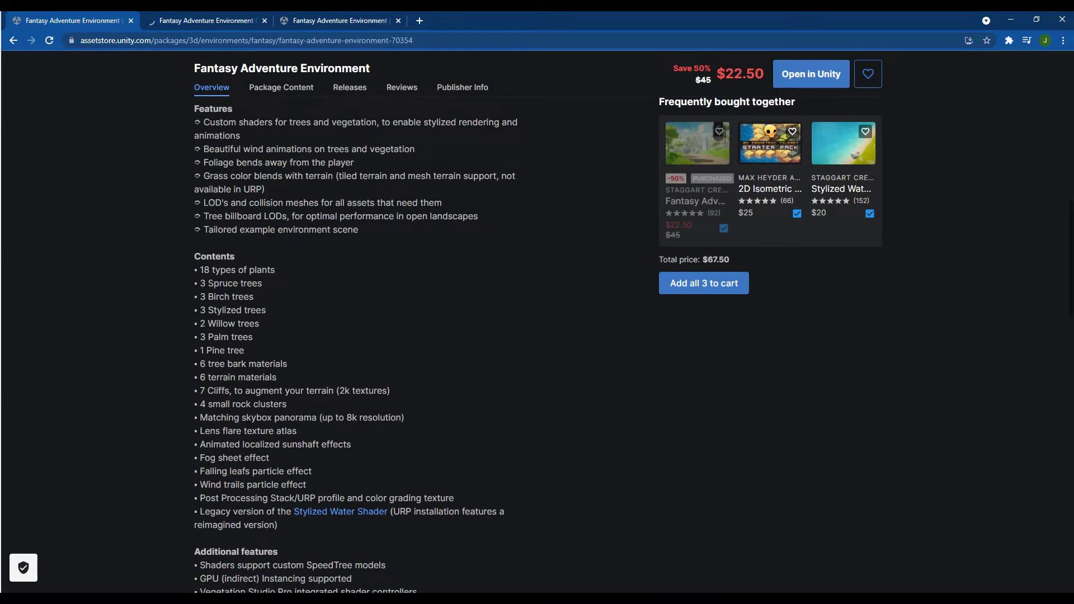
Step: Read through Contents, Additional features and Compatible with, then jump back to the page top
{"action": "scroll", "coordinate": [247, 280], "scroll_direction": "down", "scroll_amount": 2}
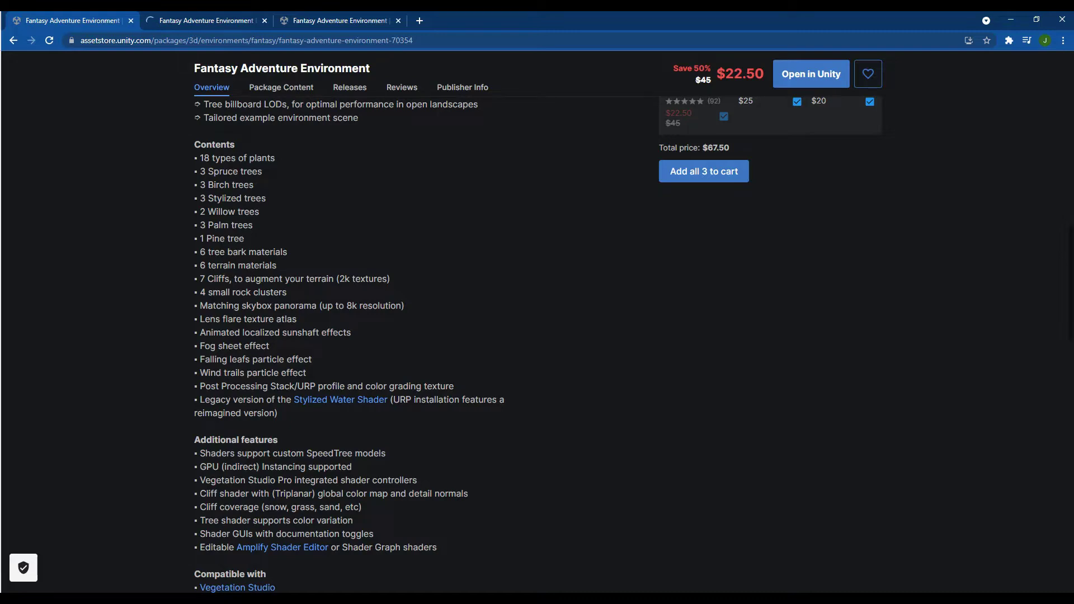
{"action": "scroll", "coordinate": [179, 302], "scroll_direction": "down", "scroll_amount": 5}
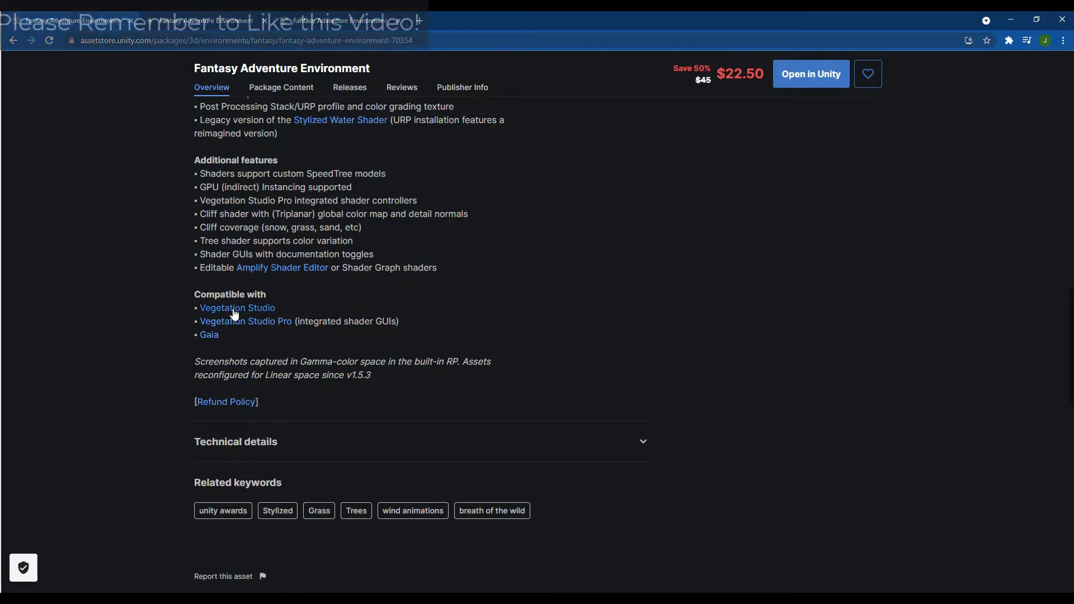
{"action": "key", "text": "Home"}
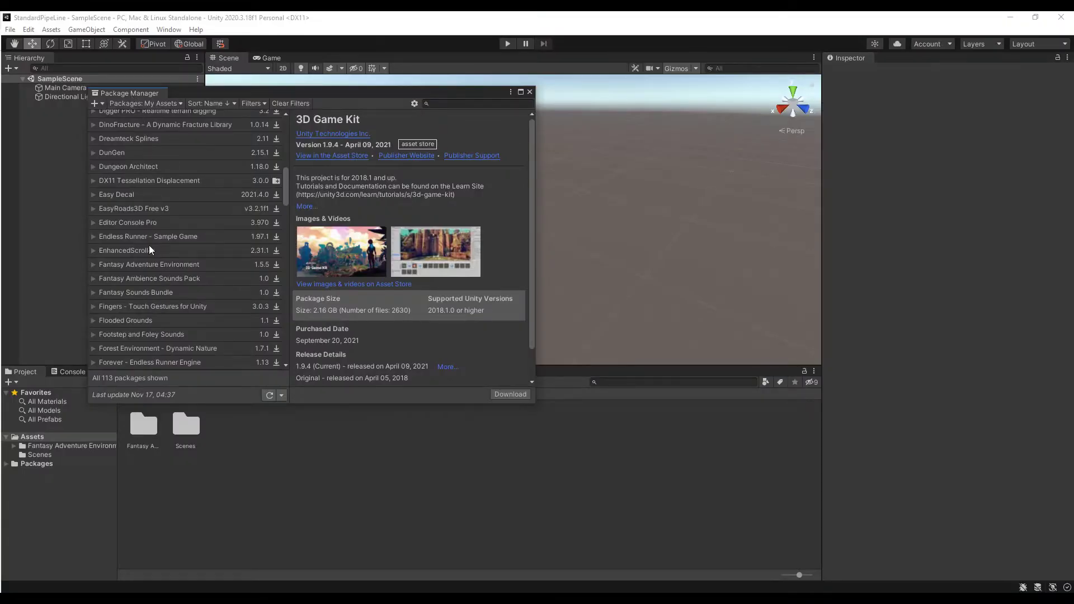
Step: Select Fantasy Adventure Environment in Package Manager, close it, and show the package folder in Project
{"action": "left_click", "coordinate": [158, 265]}
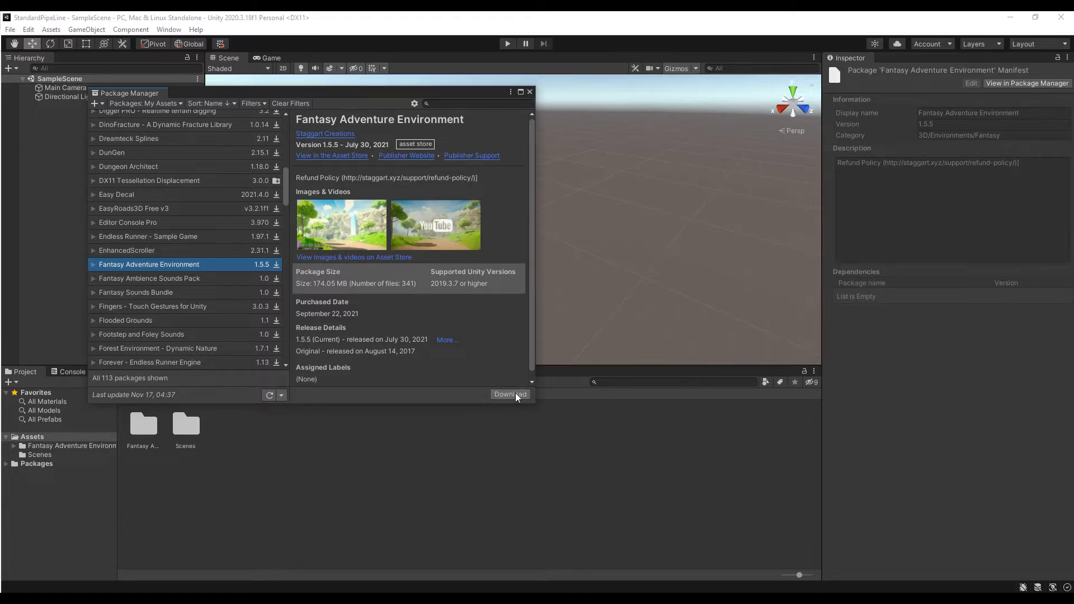
{"action": "left_click", "coordinate": [529, 91]}
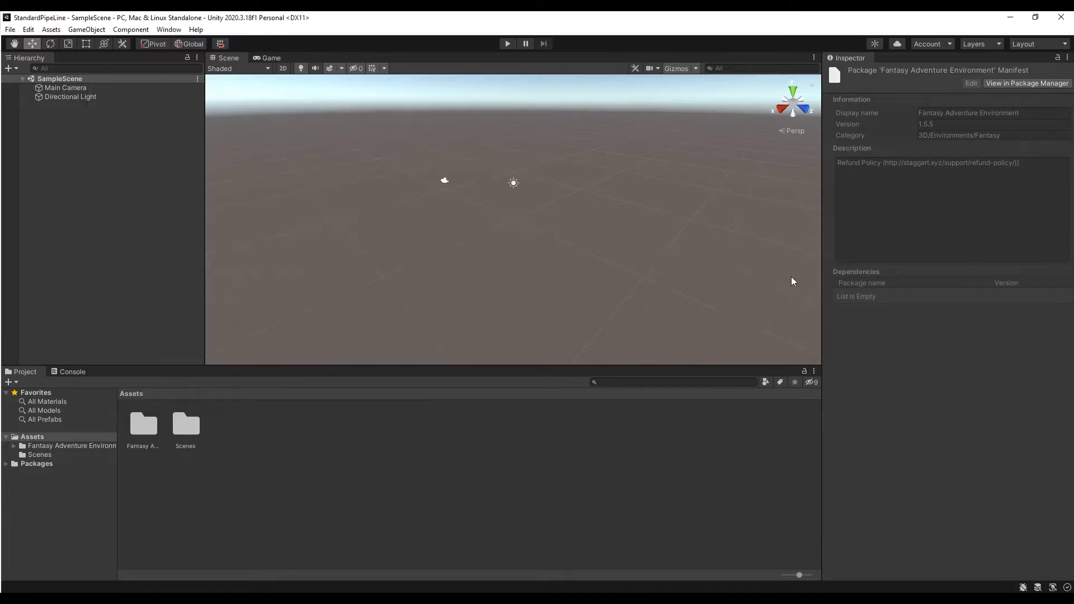
{"action": "left_click", "coordinate": [59, 445]}
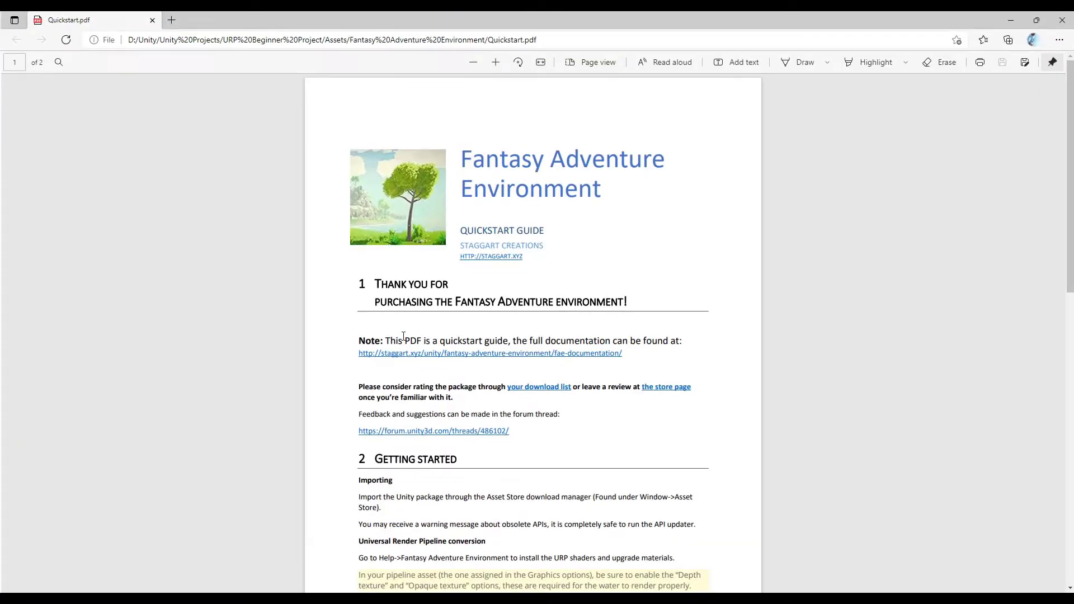
Step: Scroll through Quickstart.pdf in Edge, then minimize it to return to Unity
{"action": "scroll", "coordinate": [402, 338], "scroll_direction": "down", "scroll_amount": 3}
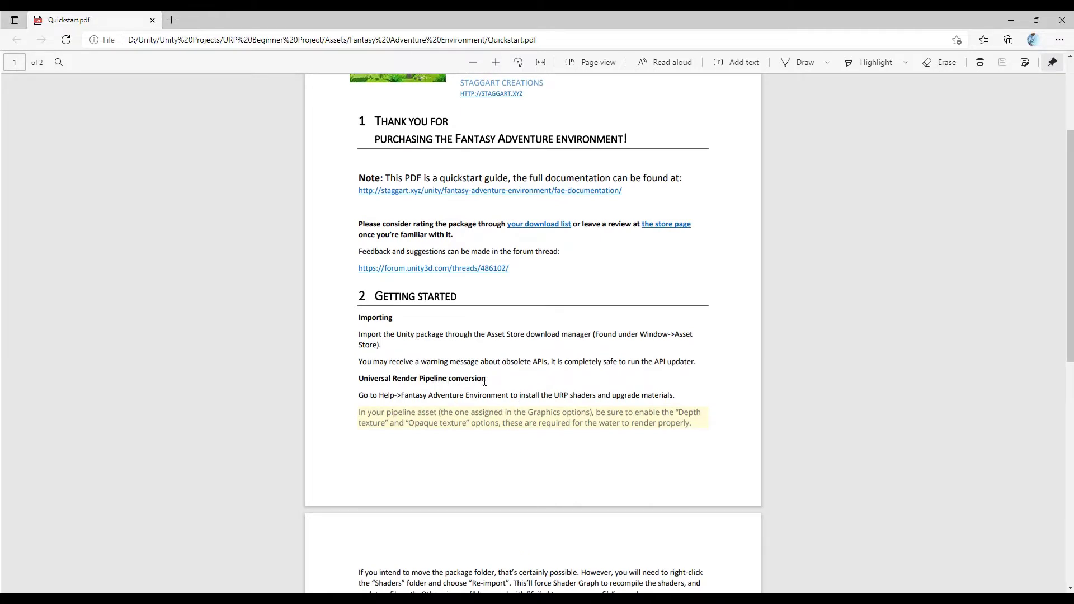
{"action": "scroll", "coordinate": [485, 381], "scroll_direction": "up", "scroll_amount": 2}
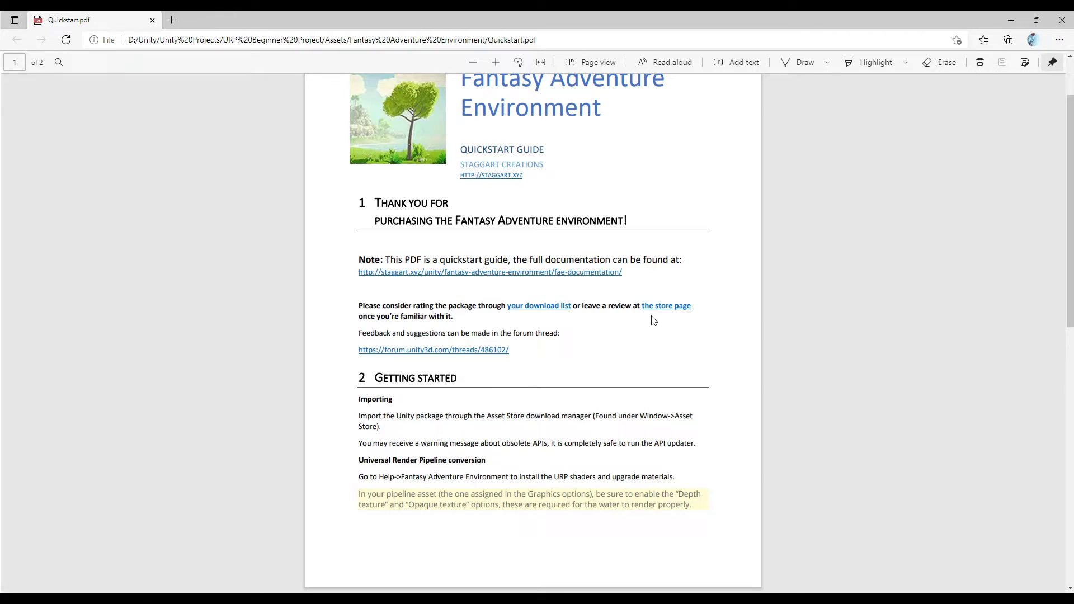
{"action": "left_click", "coordinate": [1014, 20]}
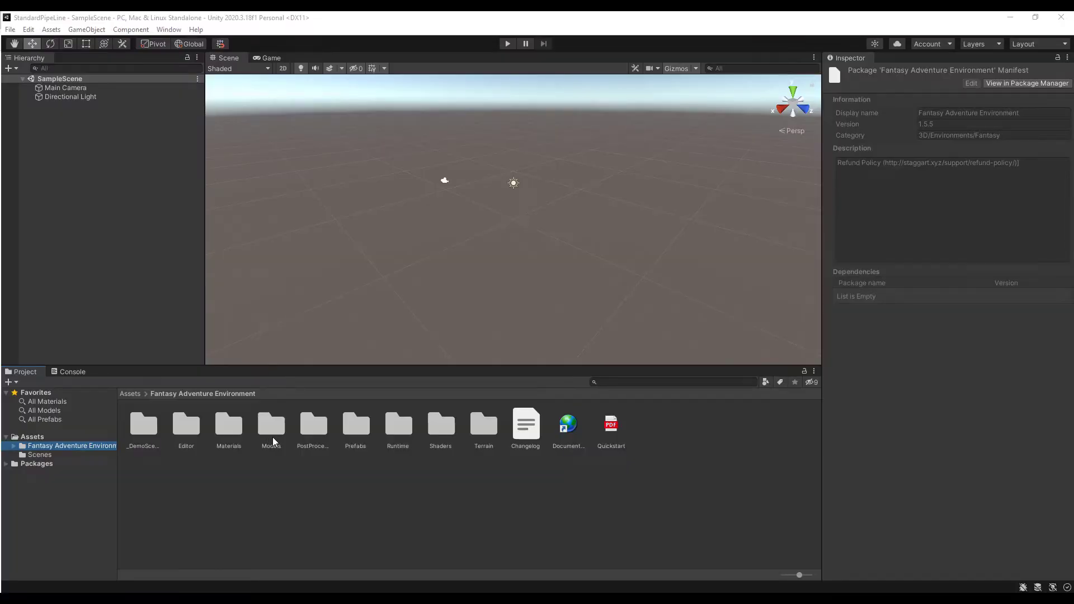
Step: Open the FAE_AssetOverview scene from _DemoScenes and fly toward the green and pink trees
{"action": "double_click", "coordinate": [144, 431]}
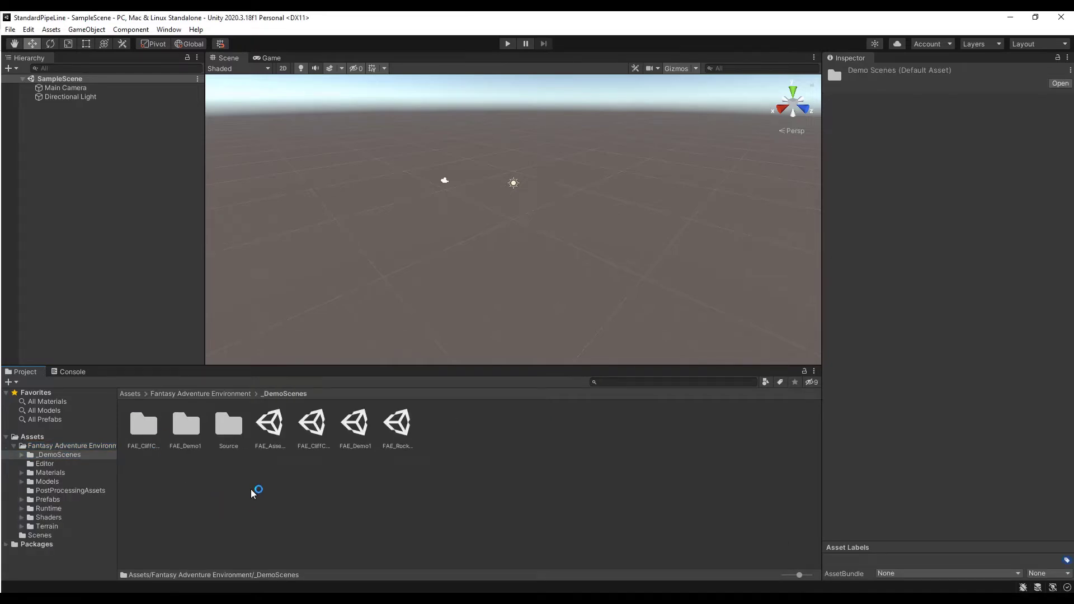
{"action": "double_click", "coordinate": [279, 430]}
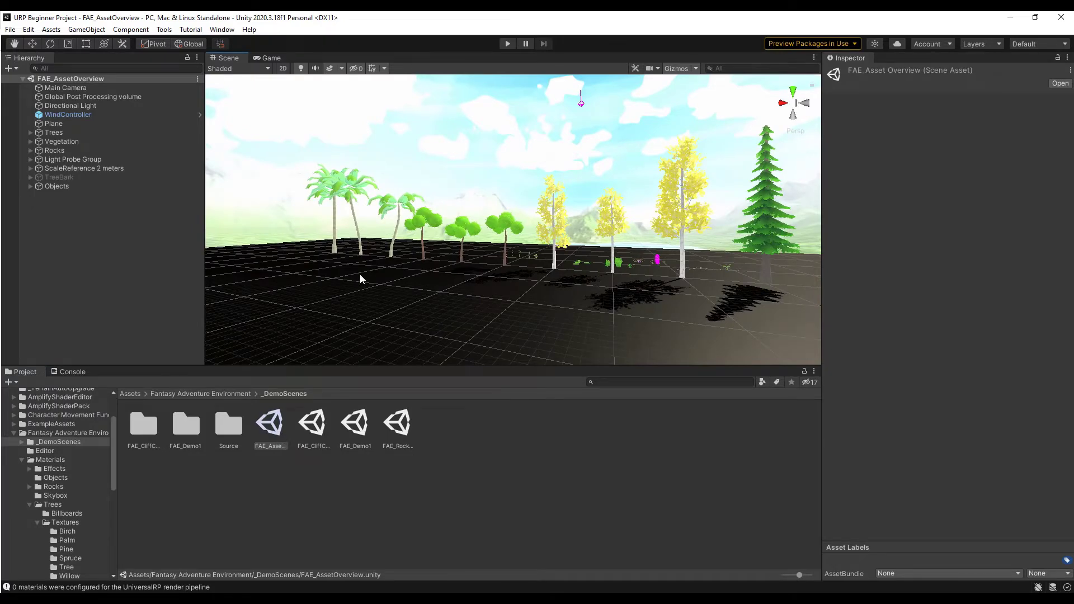
{"action": "right_click_drag", "start_coordinate": [360, 274], "coordinate": [610, 244]}
{"action": "key", "text": "w"}
{"action": "right_click_drag", "start_coordinate": [581, 279], "coordinate": [493, 238]}
Step: Select the pink willow FAE_Willow_A, back away to view it, then bring the Asset Store page forward
{"action": "left_click", "coordinate": [523, 233]}
{"action": "key", "text": "s"}
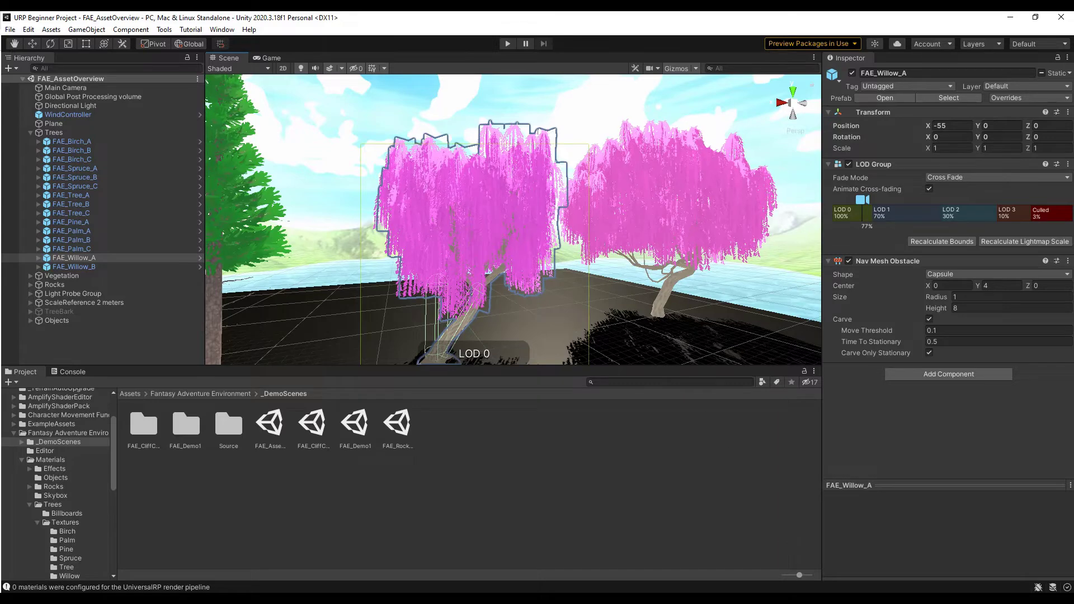
{"action": "mouse_move", "coordinate": [824, 572]}
{"action": "left_click", "coordinate": [865, 568]}
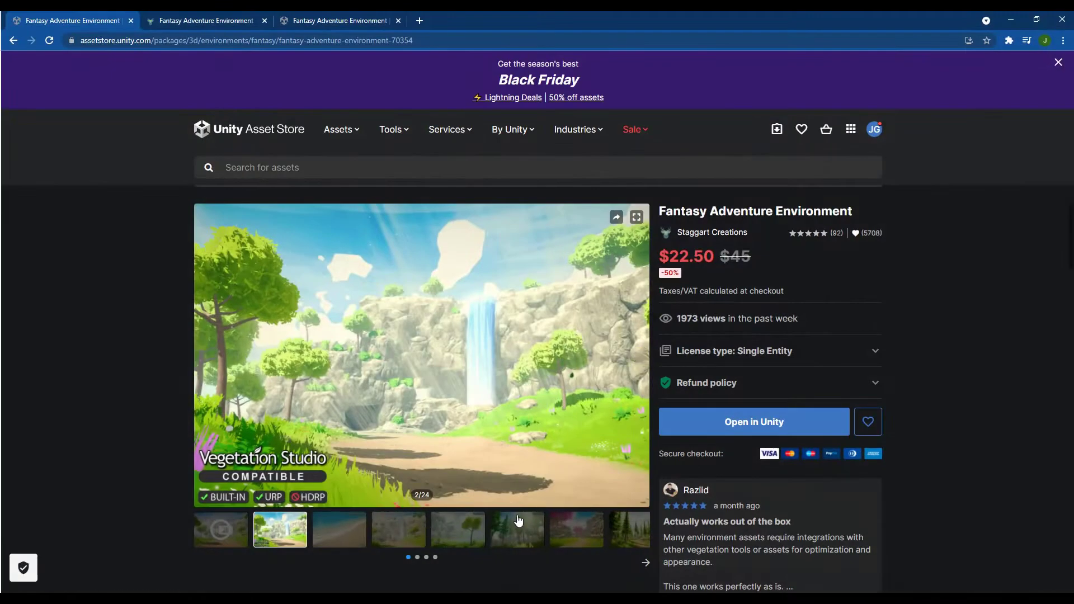
Step: View another gallery screenshot, then minimize the browser to return to Unity
{"action": "left_click", "coordinate": [564, 530]}
{"action": "mouse_move", "coordinate": [349, 276]}
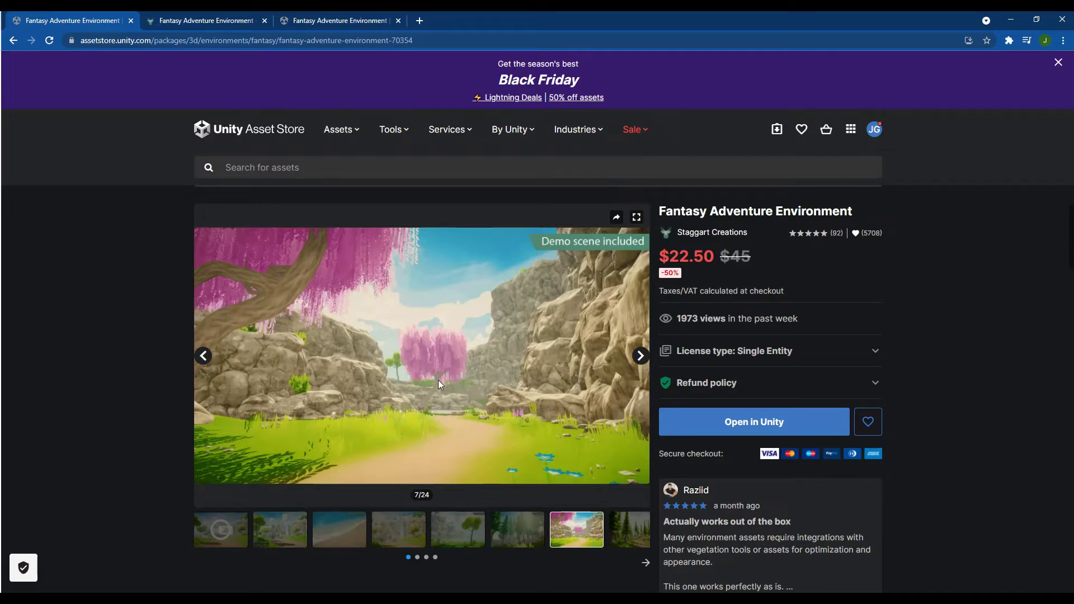
{"action": "left_click", "coordinate": [1011, 21]}
Step: Fly the Scene view camera toward the rocks and back to see the rows of trees
{"action": "right_click_drag", "start_coordinate": [549, 201], "coordinate": [439, 220]}
{"action": "key", "text": "w"}
{"action": "key", "text": "s"}
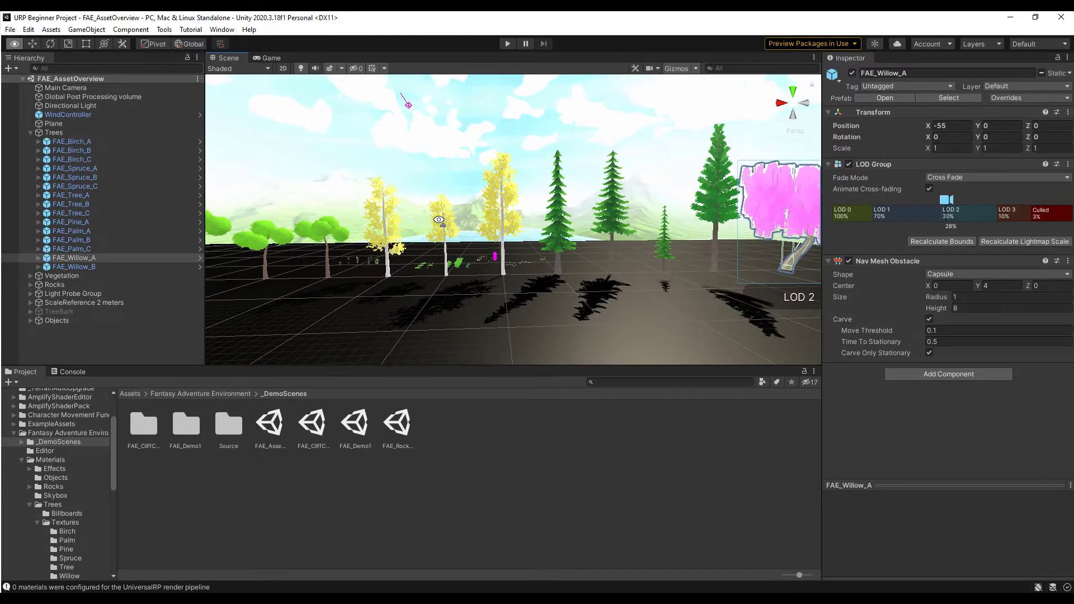
{"action": "left_click", "coordinate": [249, 30]}
{"action": "left_click", "coordinate": [275, 56]}
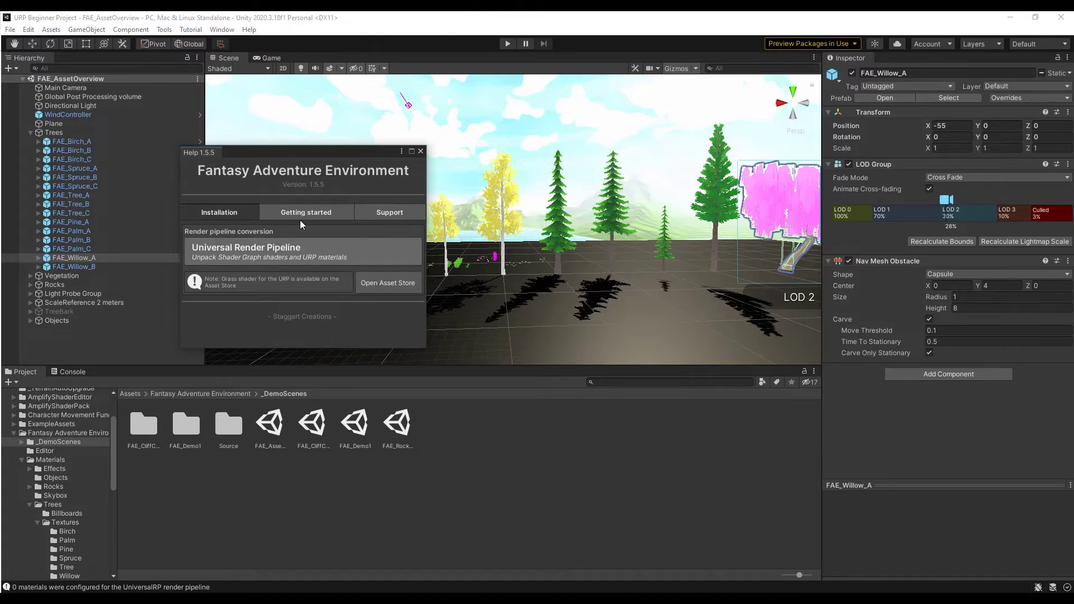
{"action": "left_click", "coordinate": [420, 151]}
{"action": "mouse_move", "coordinate": [545, 257]}
{"action": "right_mouse_down"}
{"action": "mouse_move", "coordinate": [588, 255]}
{"action": "mouse_move", "coordinate": [534, 251]}
{"action": "right_mouse_up"}
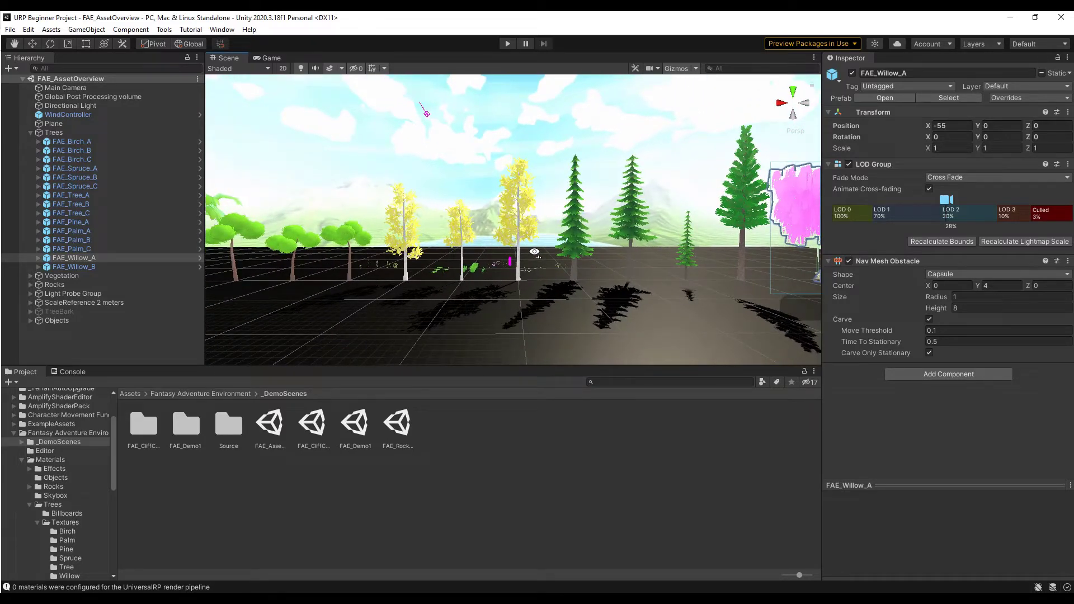
{"action": "right_click_drag", "start_coordinate": [536, 252], "coordinate": [552, 253]}
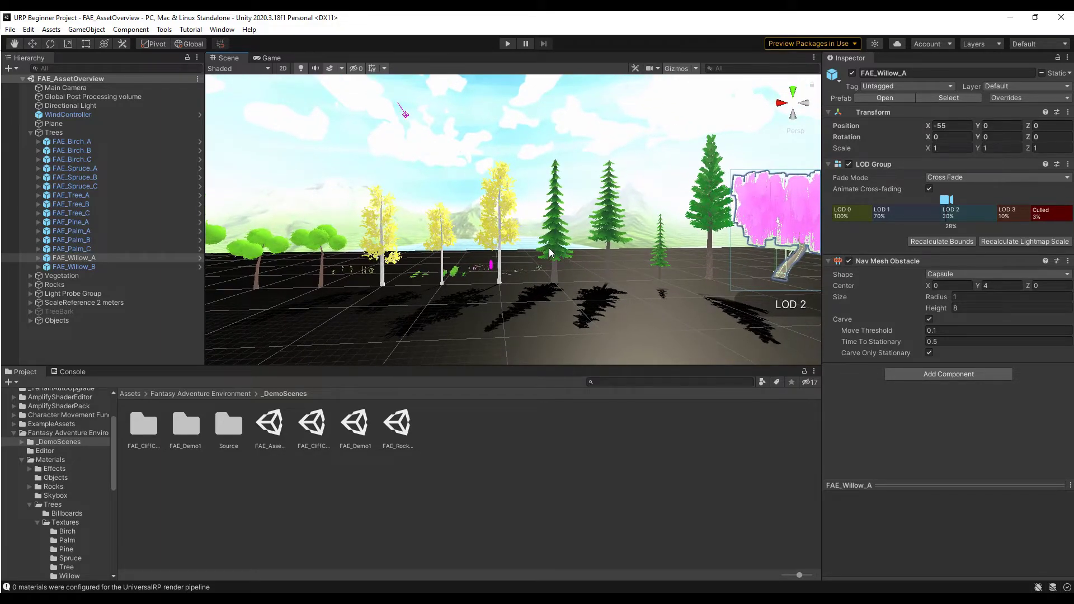
{"action": "right_click_drag", "start_coordinate": [537, 248], "coordinate": [642, 247]}
{"action": "key", "text": "w"}
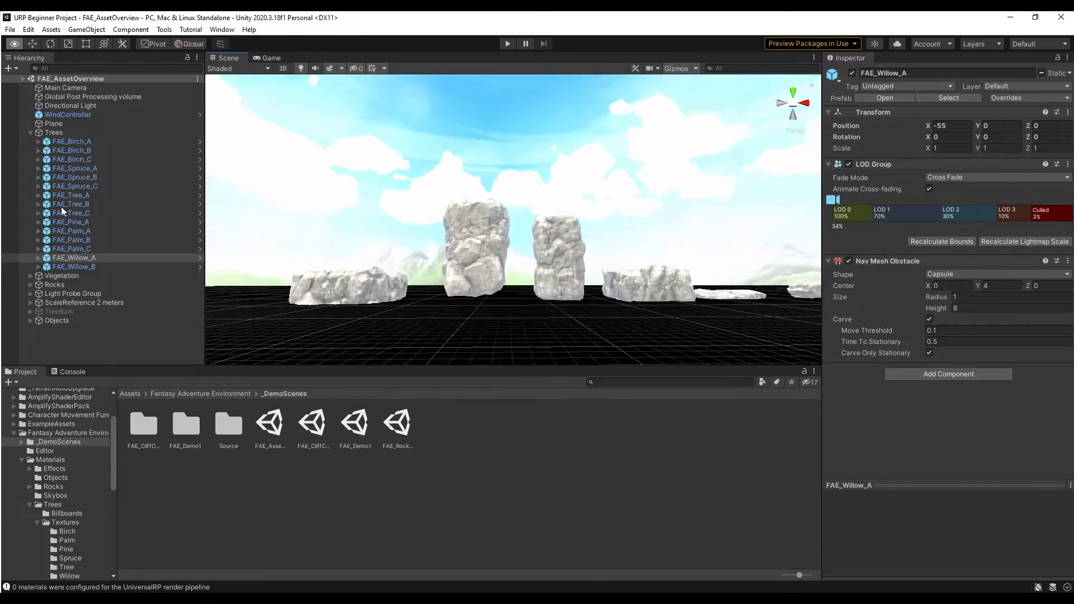
{"action": "right_click_drag", "start_coordinate": [61, 210], "coordinate": [954, 198]}
{"action": "right_click_drag", "start_coordinate": [532, 190], "coordinate": [44, 197]}
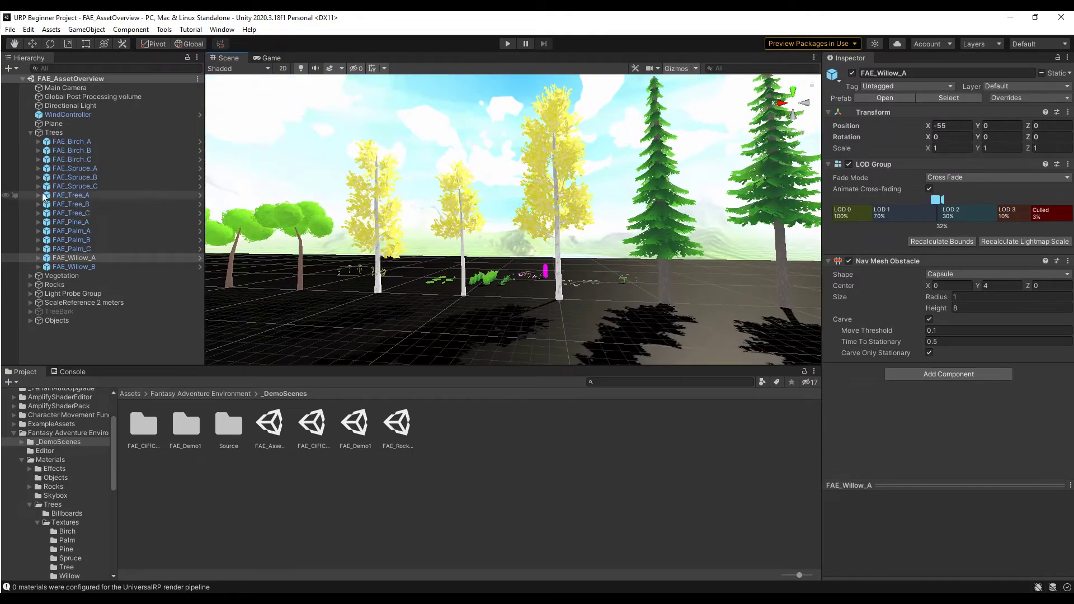
Step: Select FAE_Birch_A and fly away and back to watch it step through LOD 0–3 and Culled
{"action": "left_click", "coordinate": [554, 192]}
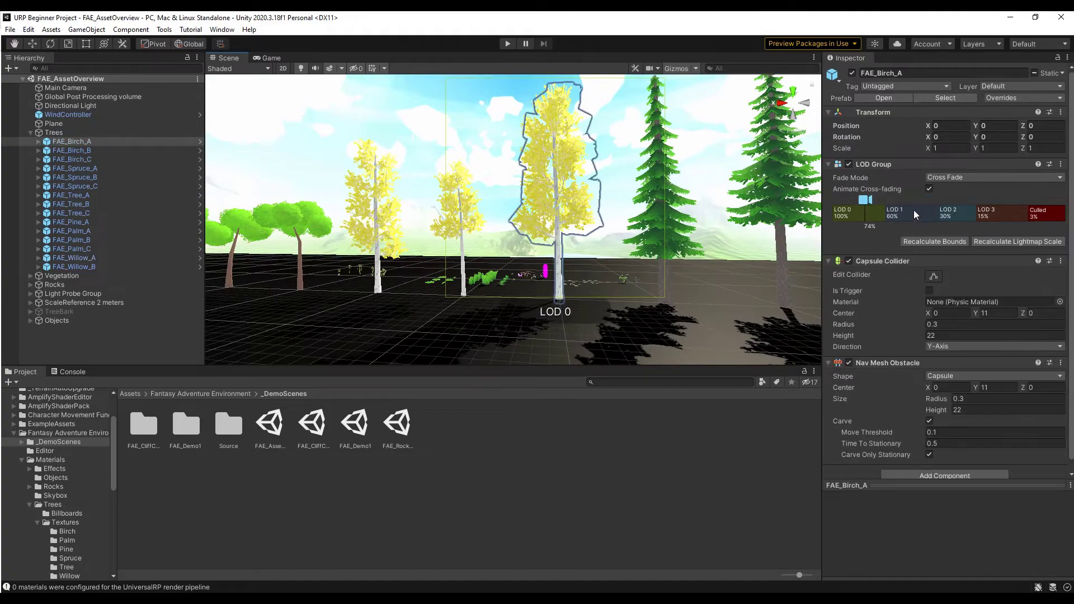
{"action": "mouse_move", "coordinate": [524, 275]}
{"action": "right_mouse_down"}
{"action": "mouse_move", "coordinate": [602, 253]}
{"action": "mouse_move", "coordinate": [583, 280]}
{"action": "mouse_move", "coordinate": [567, 267]}
{"action": "right_mouse_up"}
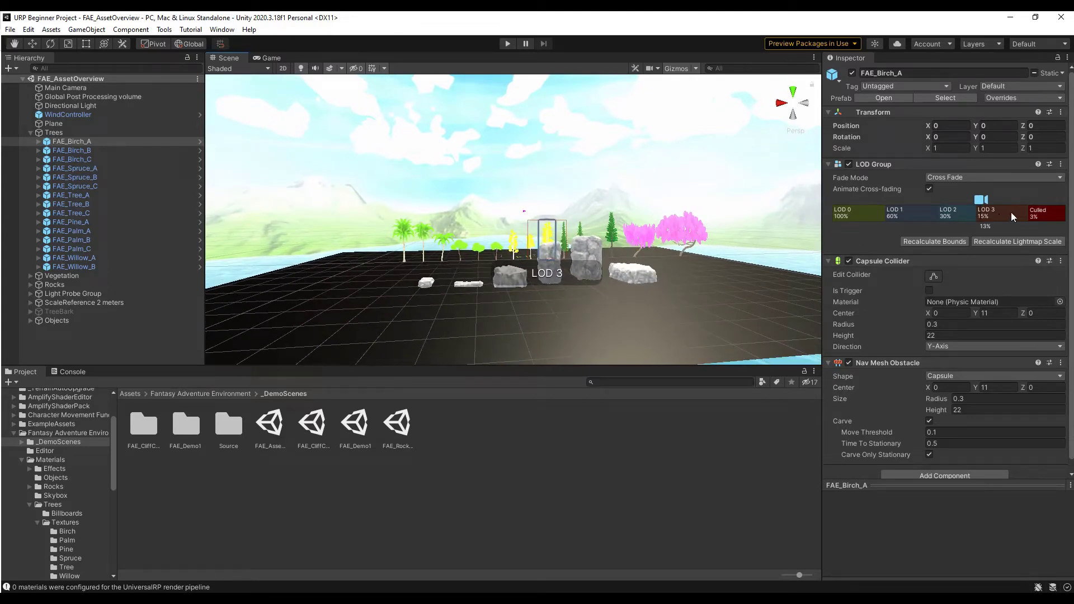
{"action": "right_click_drag", "start_coordinate": [723, 284], "coordinate": [703, 281]}
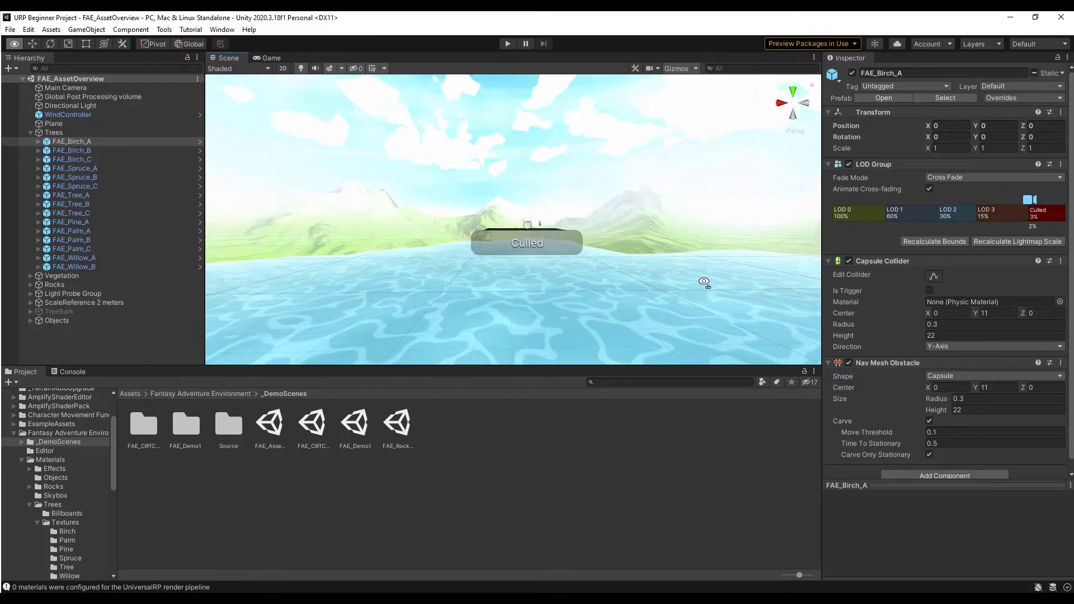
{"action": "mouse_move", "coordinate": [530, 224]}
{"action": "right_mouse_down"}
{"action": "mouse_move", "coordinate": [521, 230]}
{"action": "mouse_move", "coordinate": [542, 223]}
{"action": "mouse_move", "coordinate": [572, 246]}
{"action": "mouse_move", "coordinate": [535, 244]}
{"action": "right_mouse_up"}
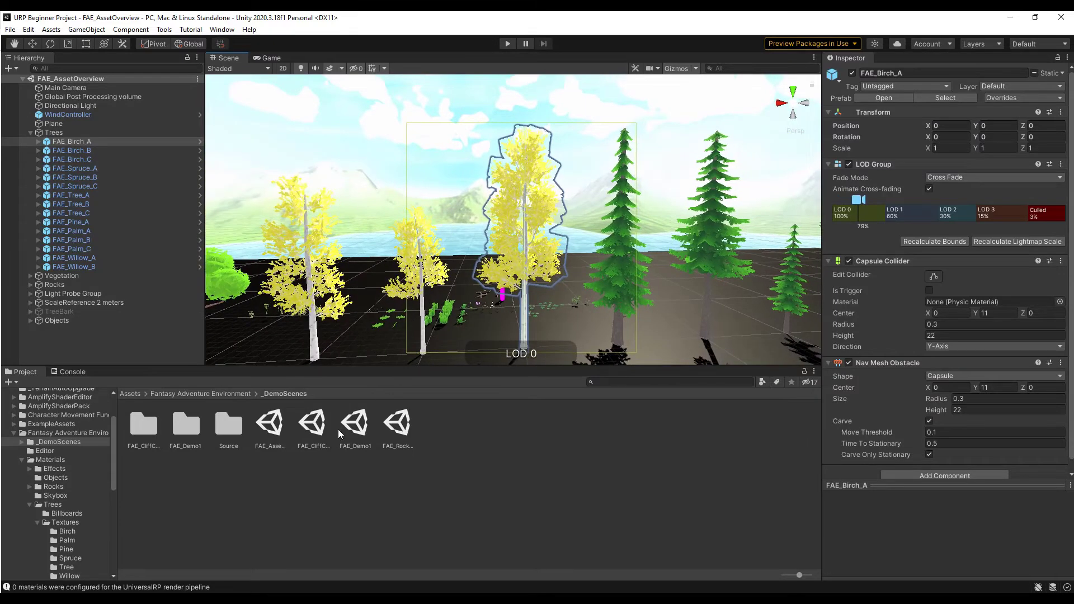
Step: Open FAE_Demo1 and look around its cliffs and trees, flying forward to the waterfall
{"action": "double_click", "coordinate": [356, 444]}
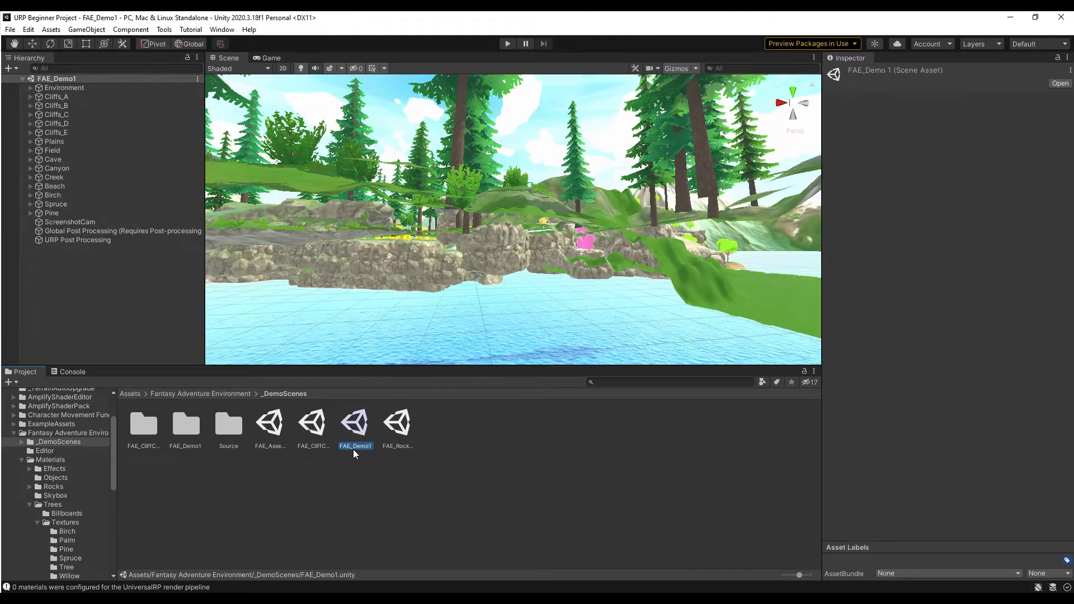
{"action": "right_click_drag", "start_coordinate": [556, 271], "coordinate": [954, 286]}
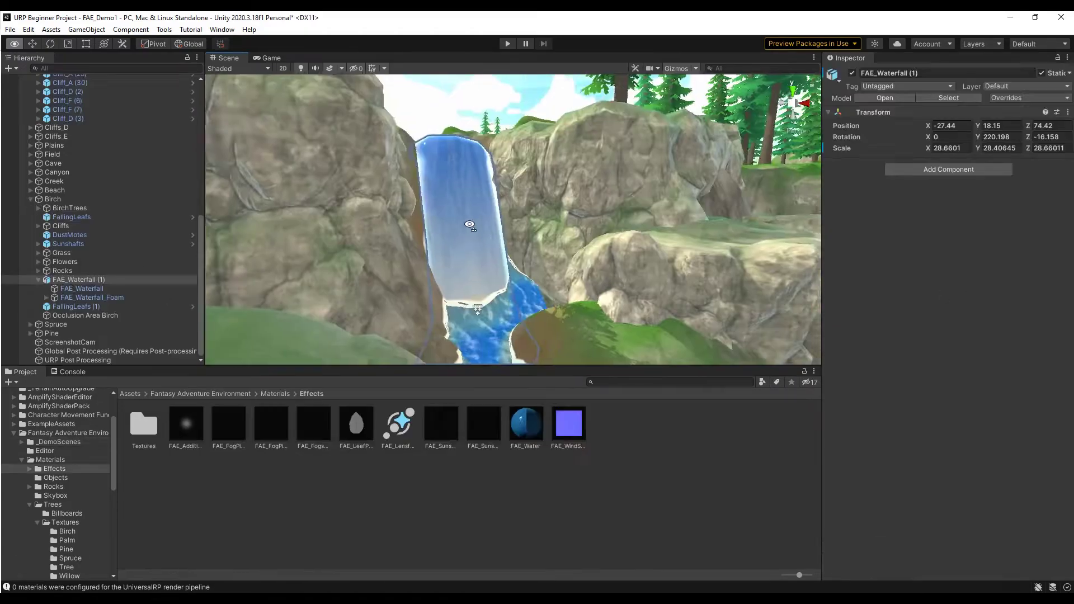
{"action": "right_click_drag", "start_coordinate": [469, 225], "coordinate": [449, 237]}
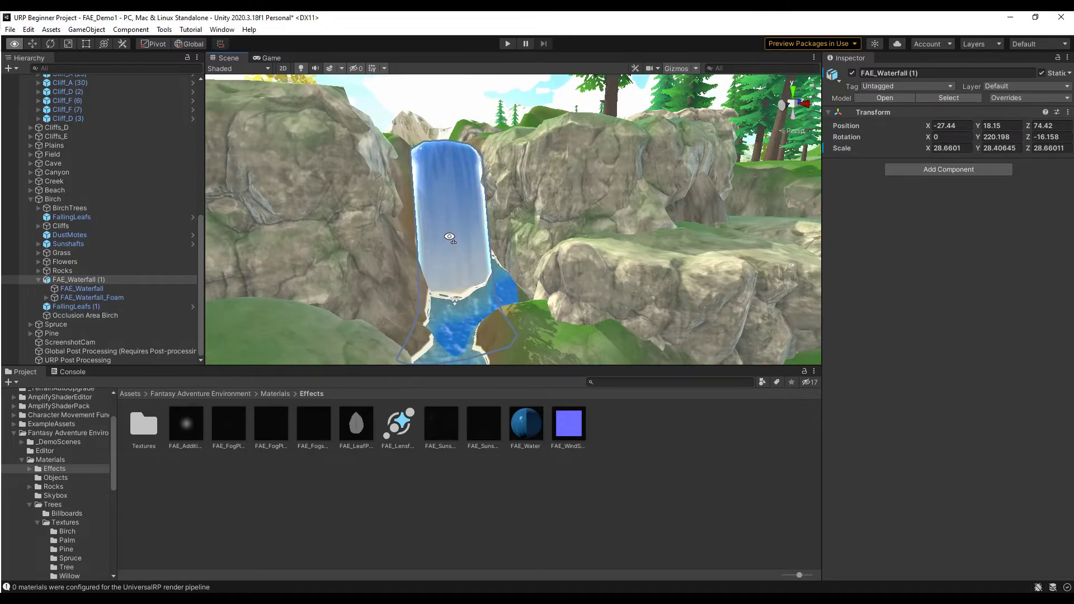
{"action": "right_click_drag", "start_coordinate": [450, 237], "coordinate": [447, 237]}
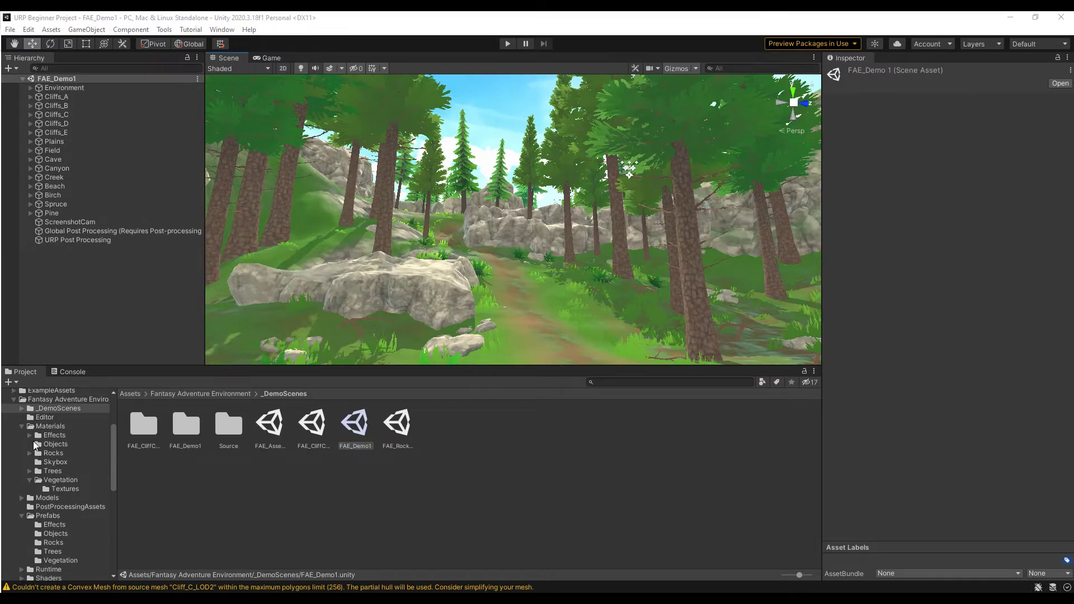
Step: Open the effect prefabs and place RollingFog on the forest path, raised above the ground
{"action": "left_click", "coordinate": [51, 435]}
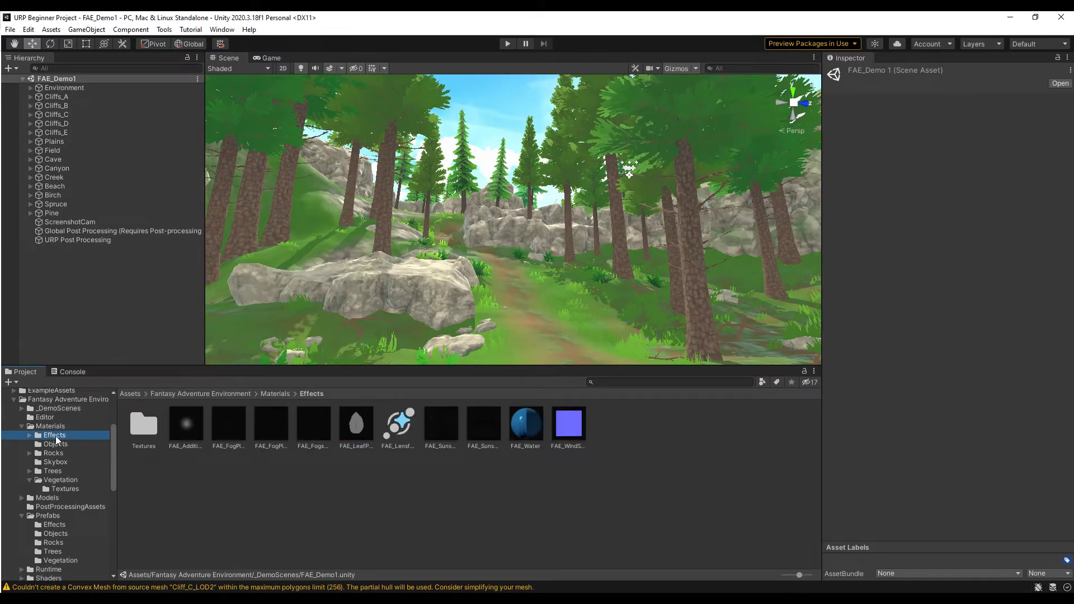
{"action": "scroll", "coordinate": [62, 476], "scroll_direction": "down", "scroll_amount": 2}
{"action": "left_click", "coordinate": [47, 492]}
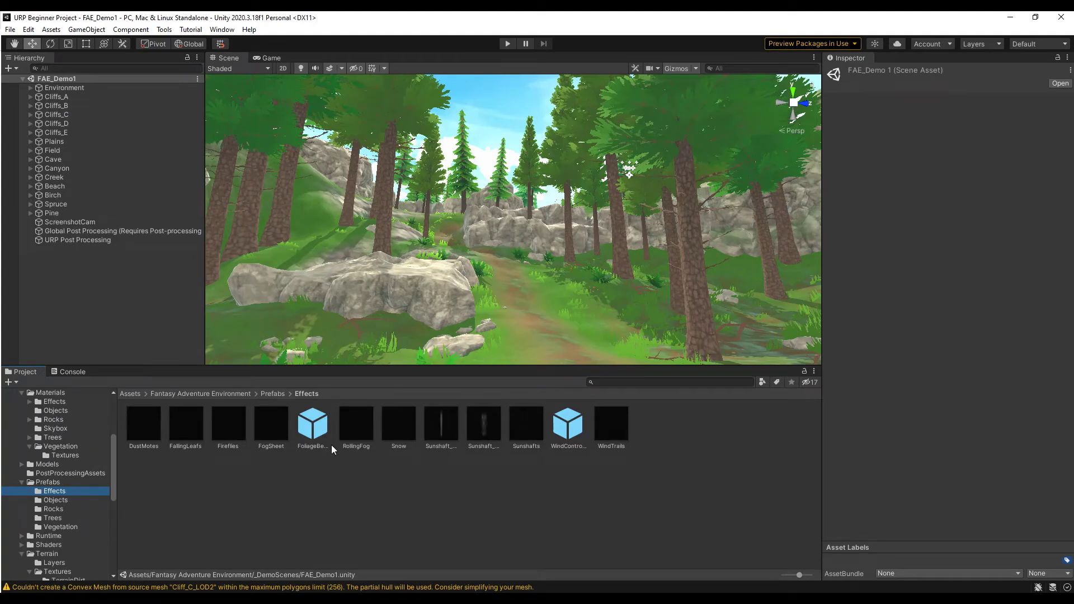
{"action": "left_click_drag", "start_coordinate": [352, 425], "coordinate": [527, 269]}
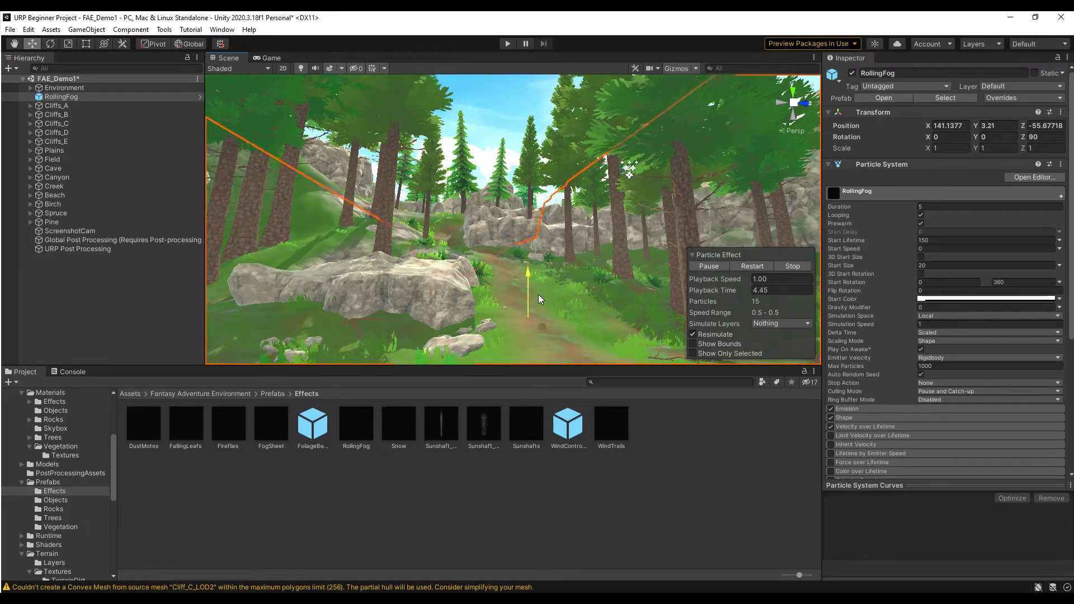
{"action": "mouse_move", "coordinate": [536, 321]}
{"action": "left_mouse_down"}
{"action": "mouse_move", "coordinate": [541, 290]}
{"action": "mouse_move", "coordinate": [539, 302]}
{"action": "left_mouse_up"}
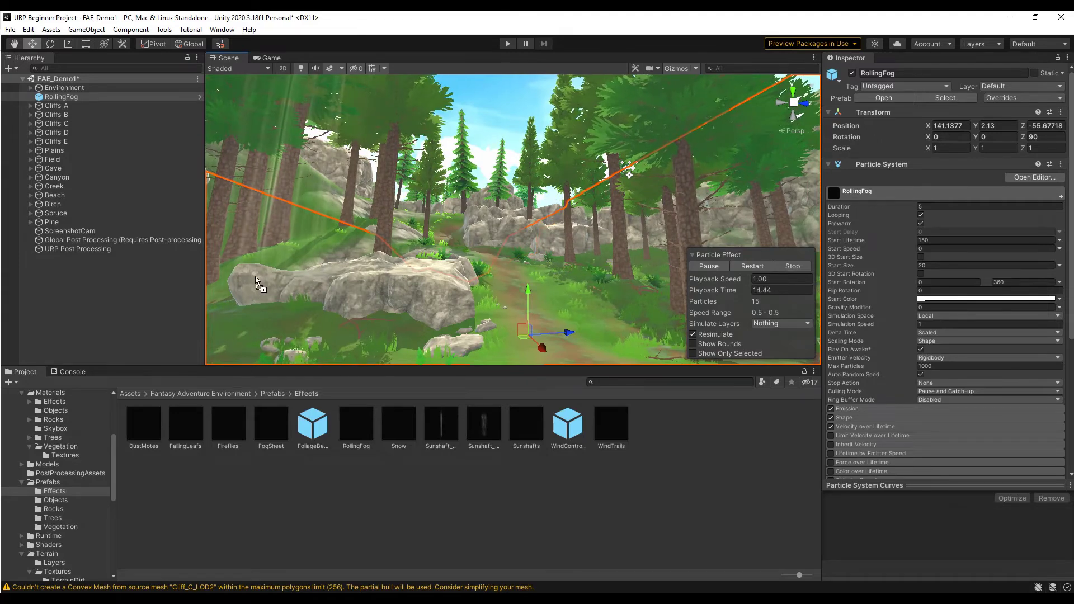
Step: Add Sunshaft_Long over the large rock, plus FallingLeafs and Fireflies above the path
{"action": "left_click_drag", "start_coordinate": [311, 268], "coordinate": [321, 267]}
{"action": "right_click_drag", "start_coordinate": [337, 249], "coordinate": [329, 282]}
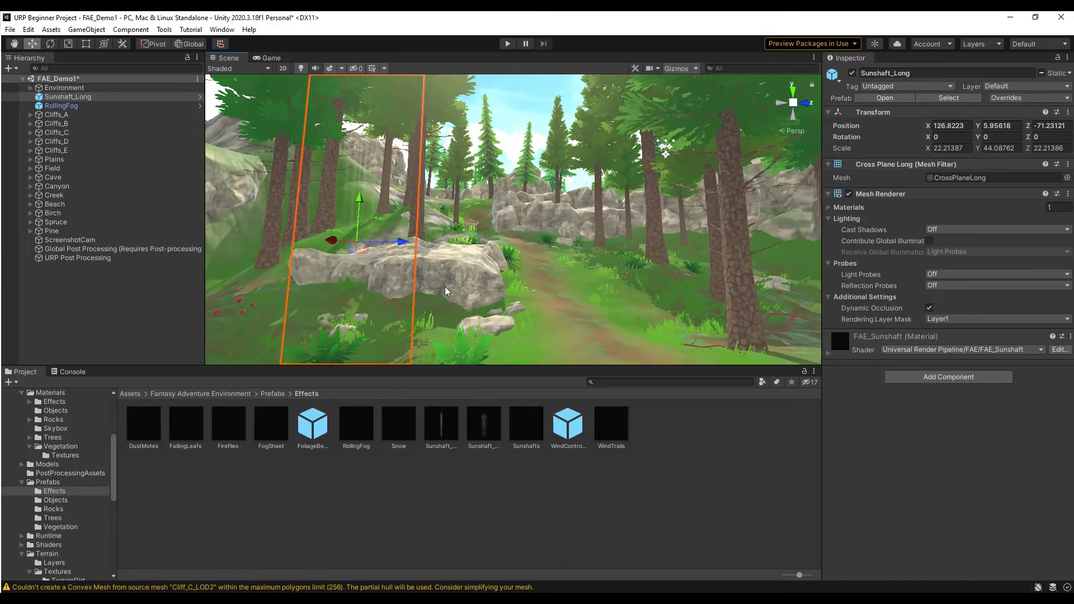
{"action": "right_click_drag", "start_coordinate": [445, 290], "coordinate": [503, 275]}
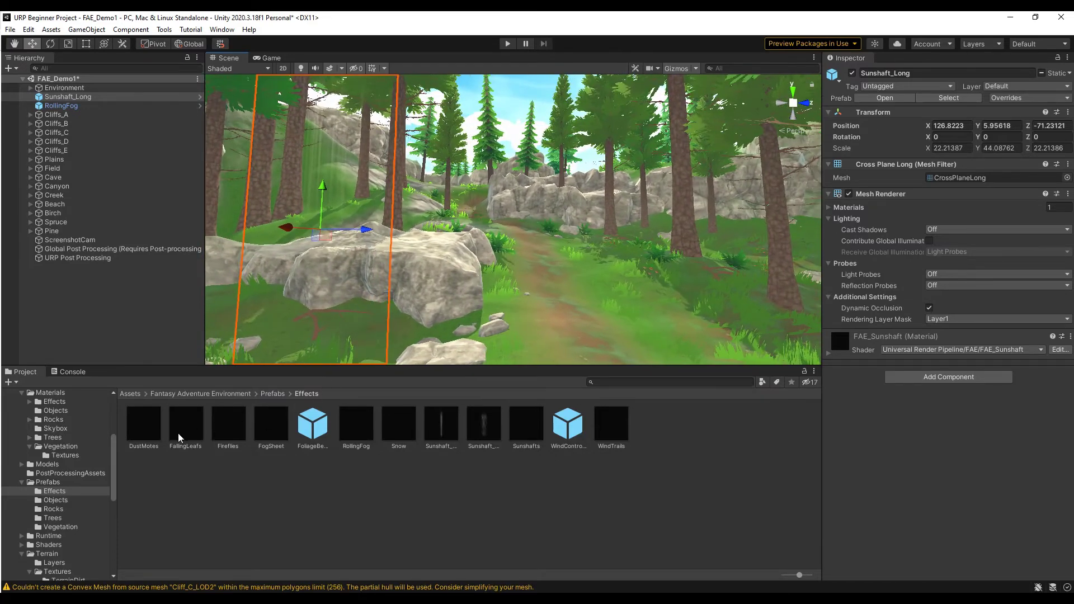
{"action": "left_click_drag", "start_coordinate": [618, 301], "coordinate": [618, 301]}
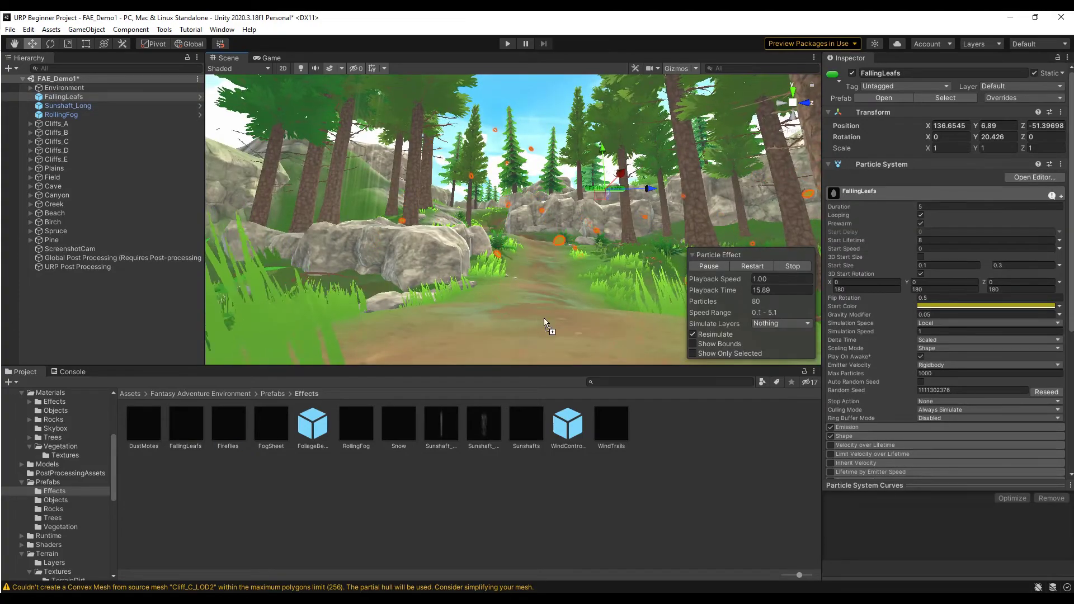
{"action": "left_click_drag", "start_coordinate": [543, 318], "coordinate": [544, 317]}
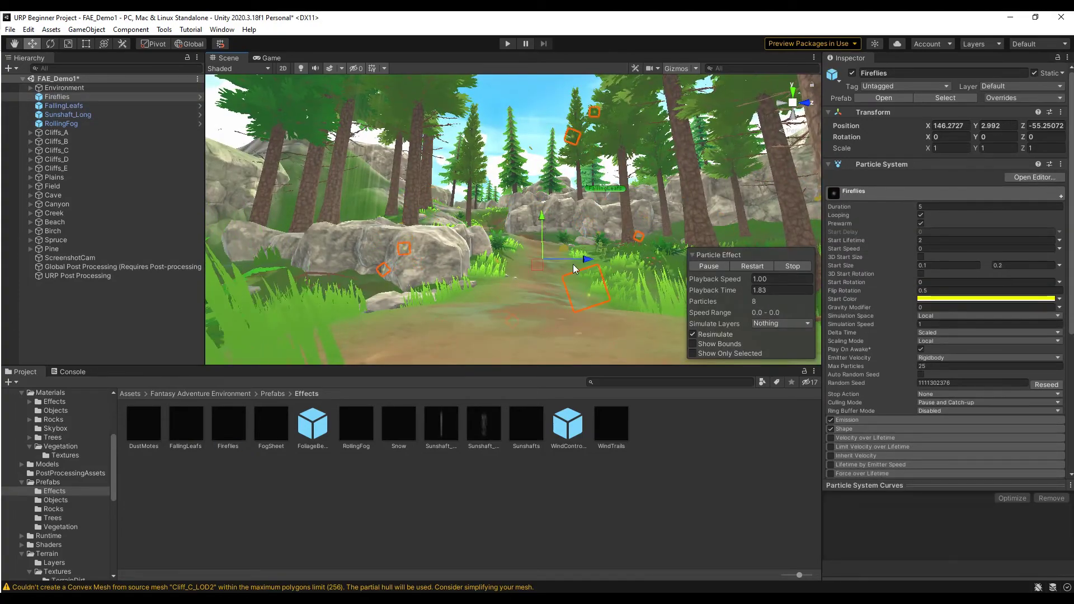